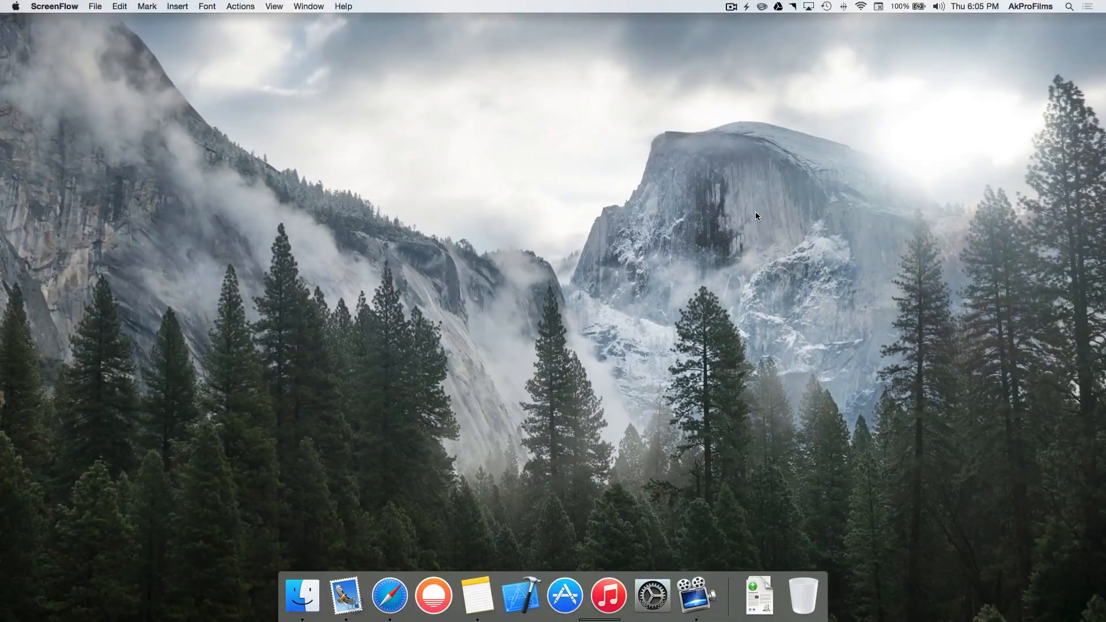
Step: Launch MacX Video Converter Pro from the Launchpad Video folder and nudge its window into place
key(F4)
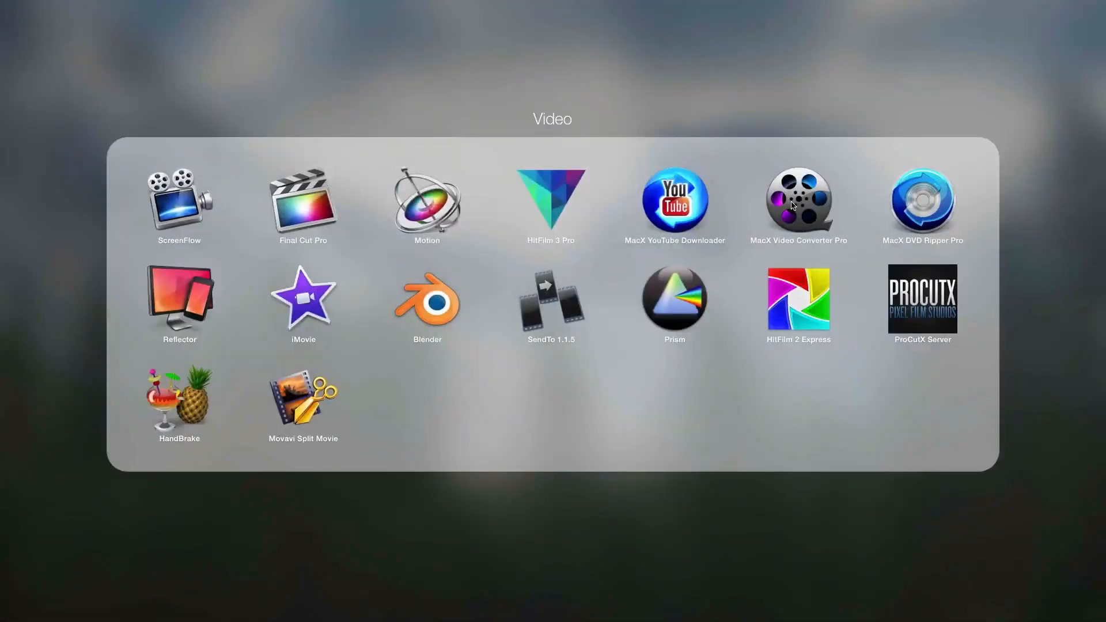
click(799, 230)
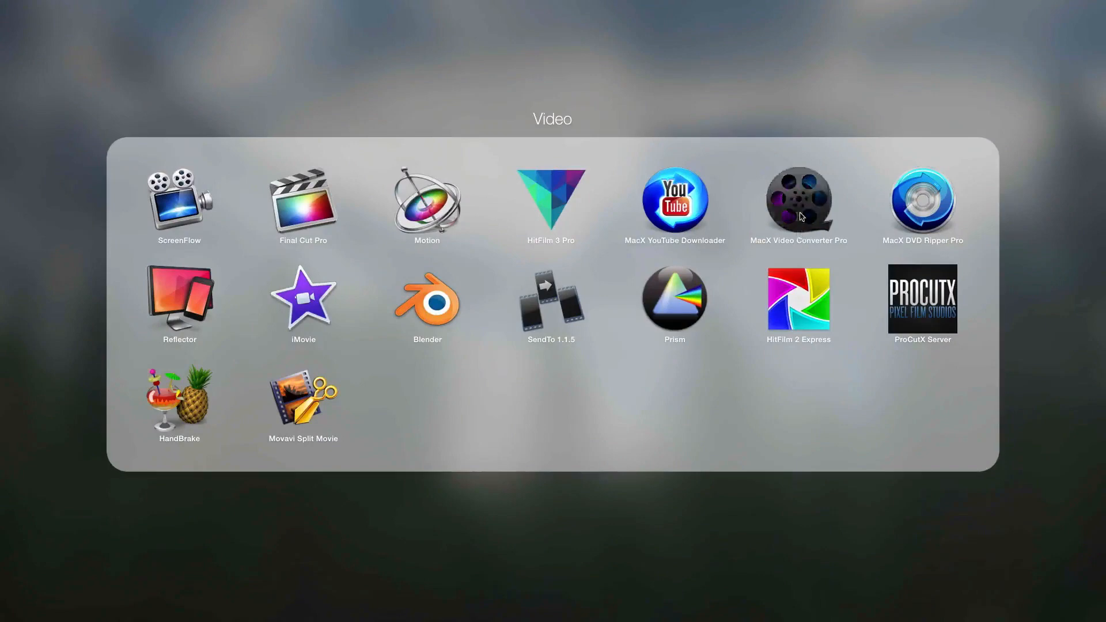
drag(620, 126, 620, 116)
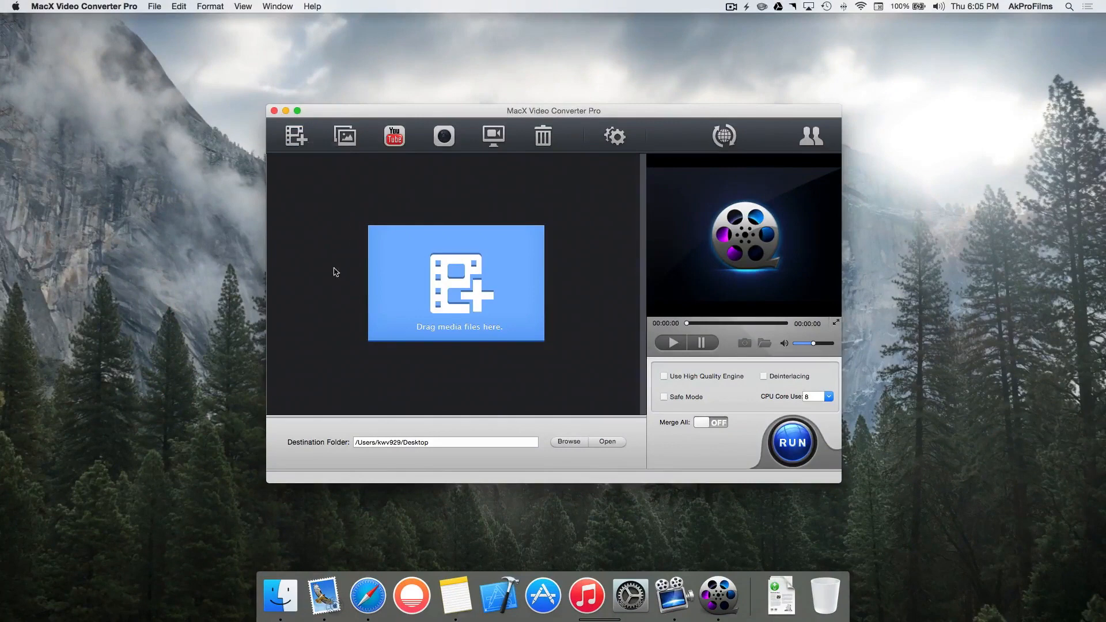
Step: Drag Intro.mov from the desktop onto the converter's 'Drag media files here' area
drag(1105, 264, 995, 267)
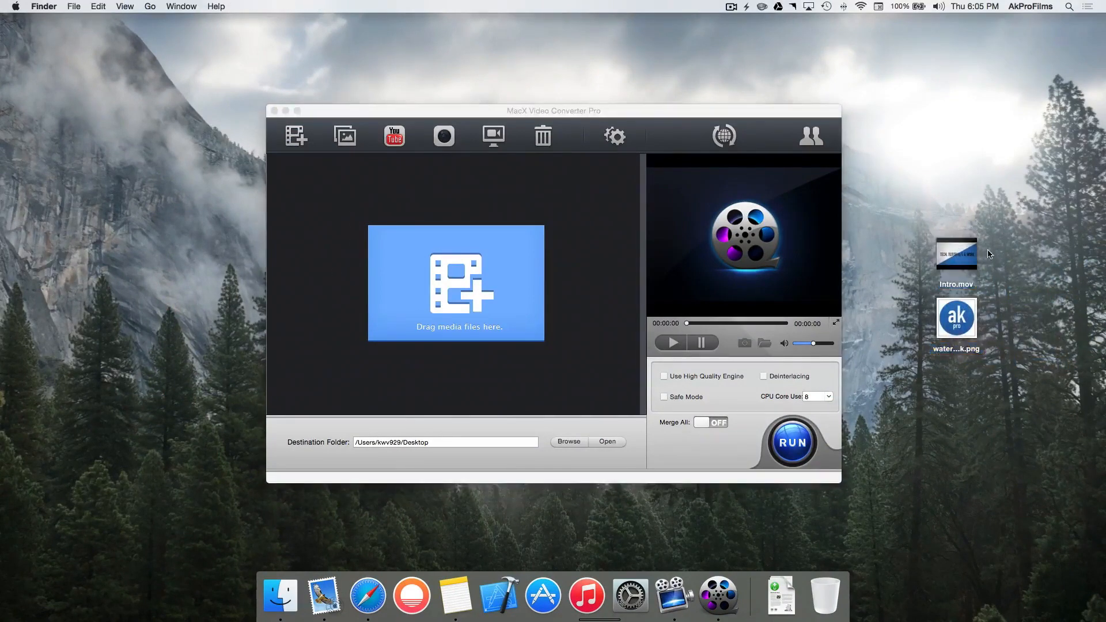
click(955, 255)
drag(955, 254, 541, 280)
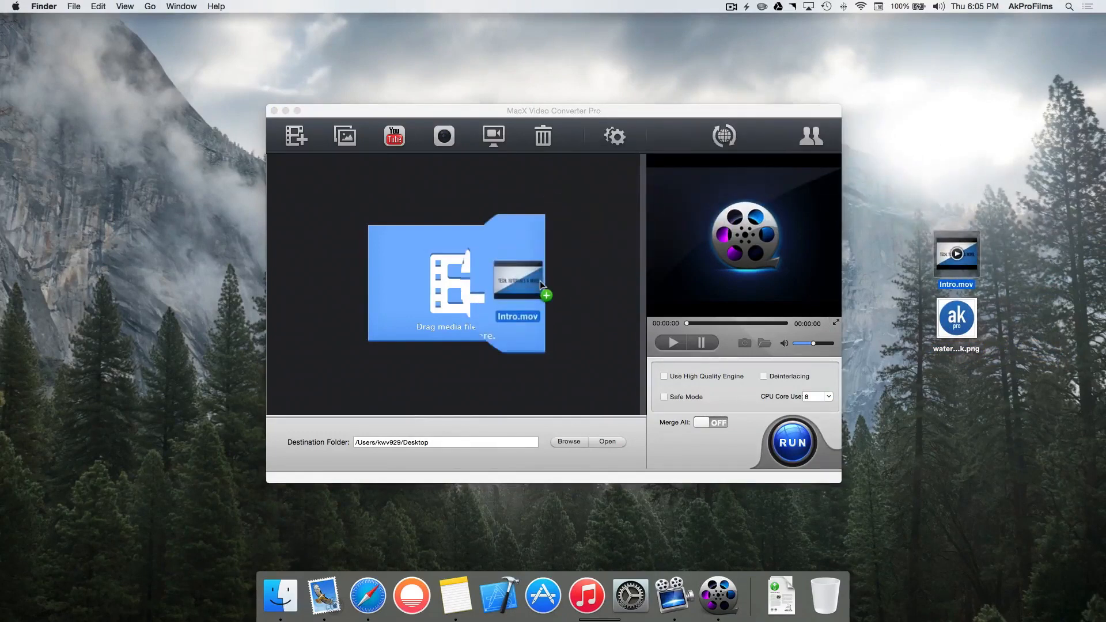
drag(540, 281, 540, 281)
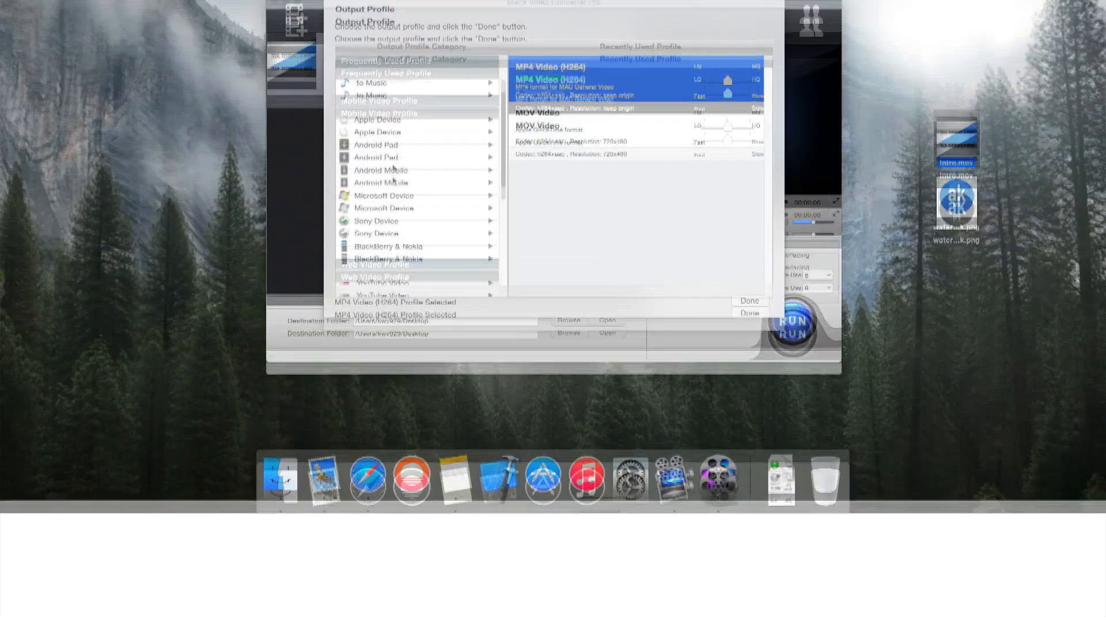
scroll(390, 300, up, 1)
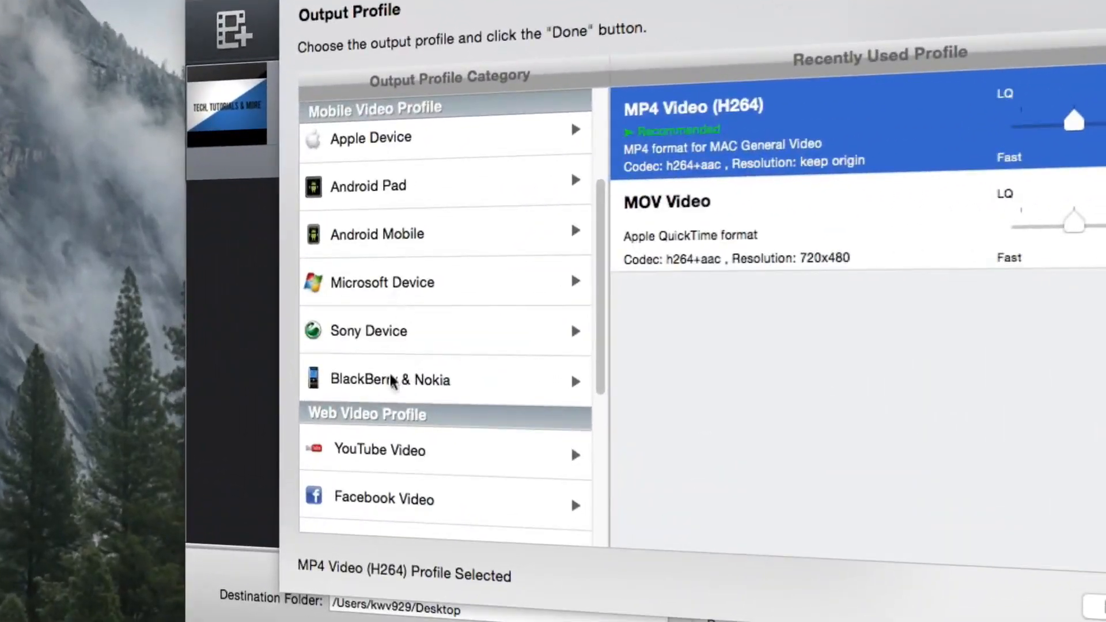
scroll(425, 319, down, 2)
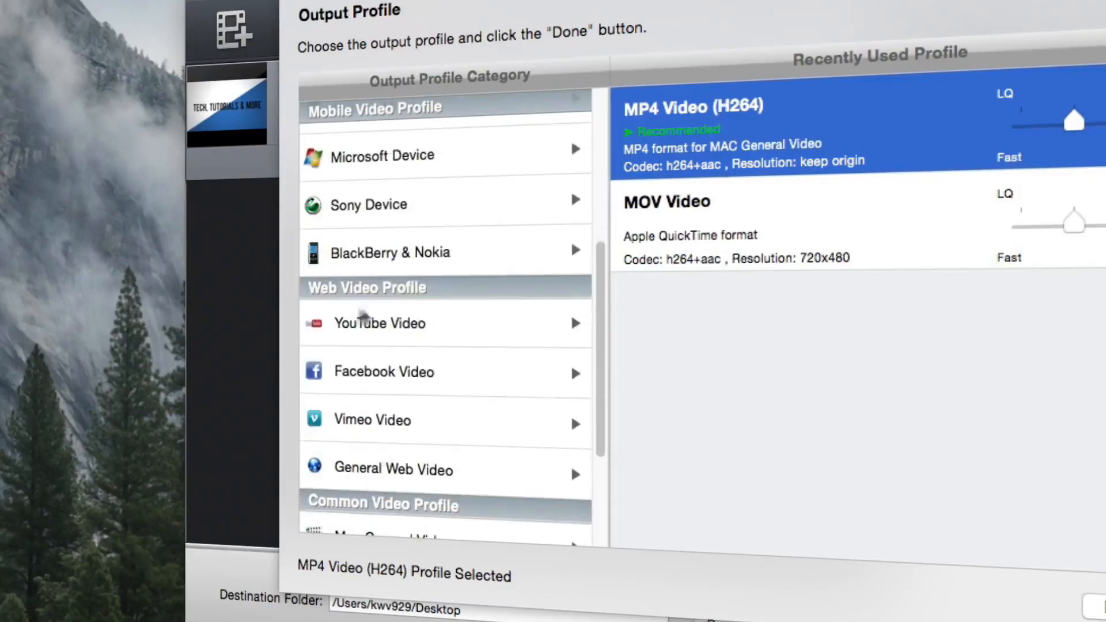
scroll(364, 316, down, 3)
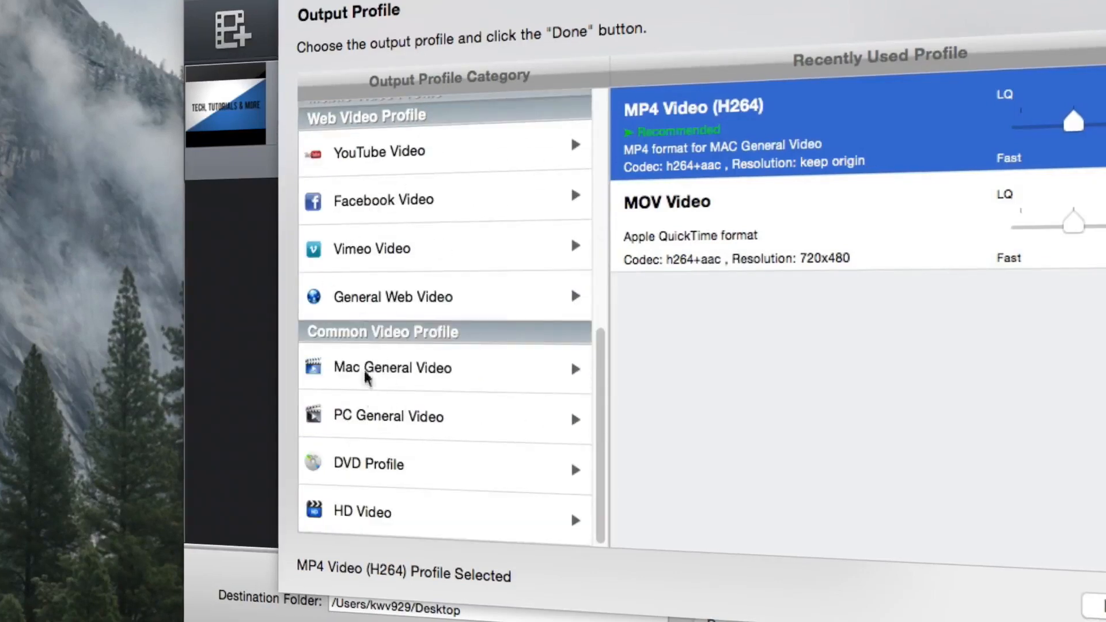
Step: Browse the PC, DVD and HD profile categories, then confirm Mac General Video > MP4 Video (H264)
click(433, 379)
click(445, 417)
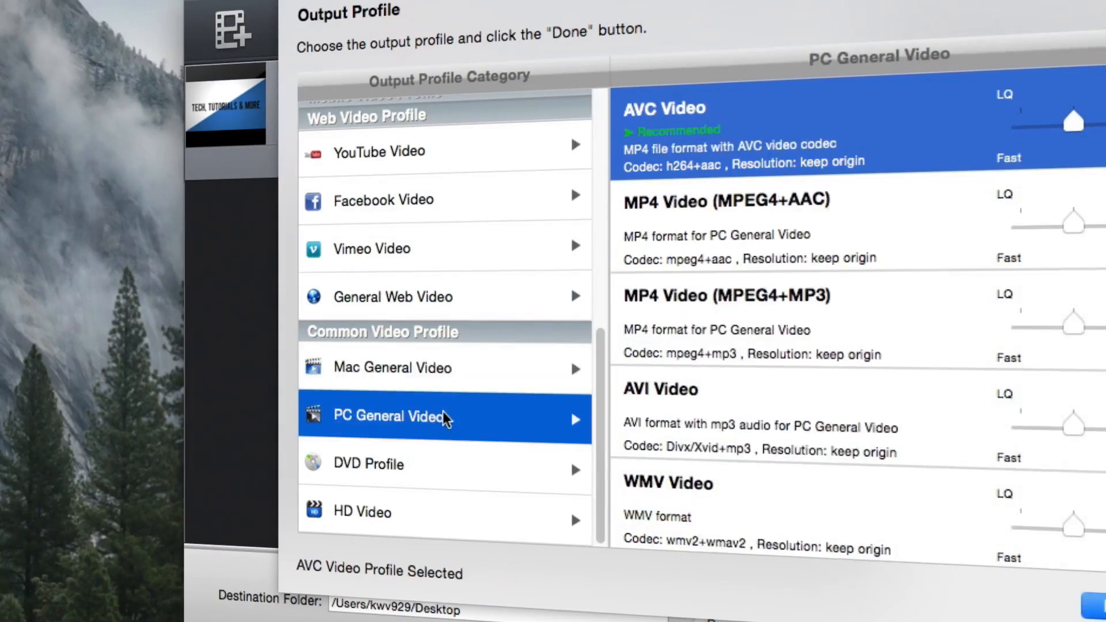
click(428, 471)
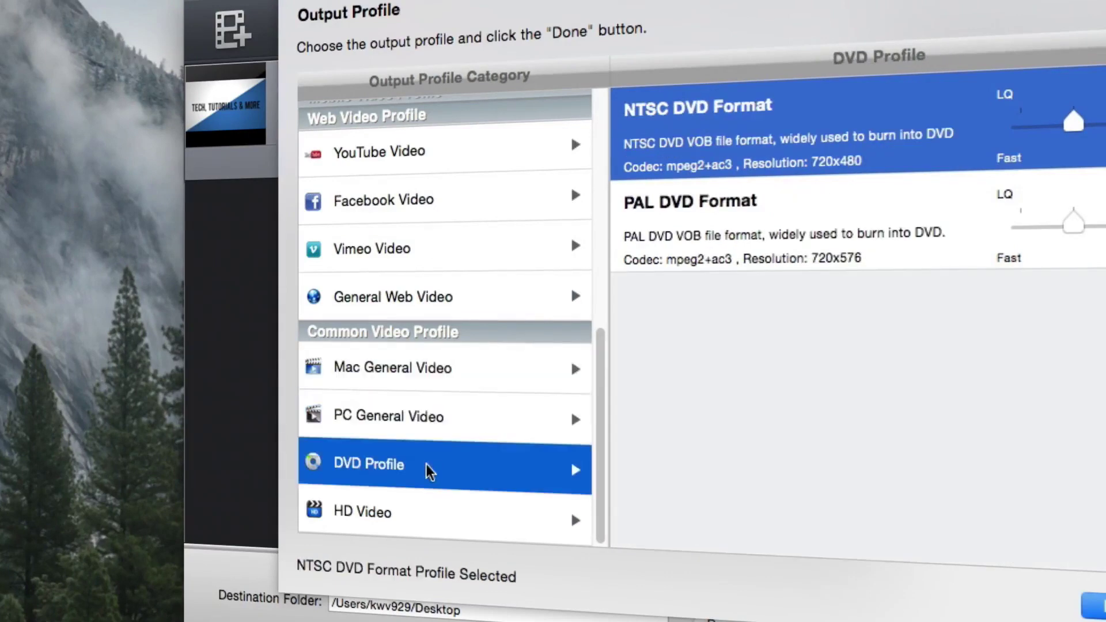
click(427, 511)
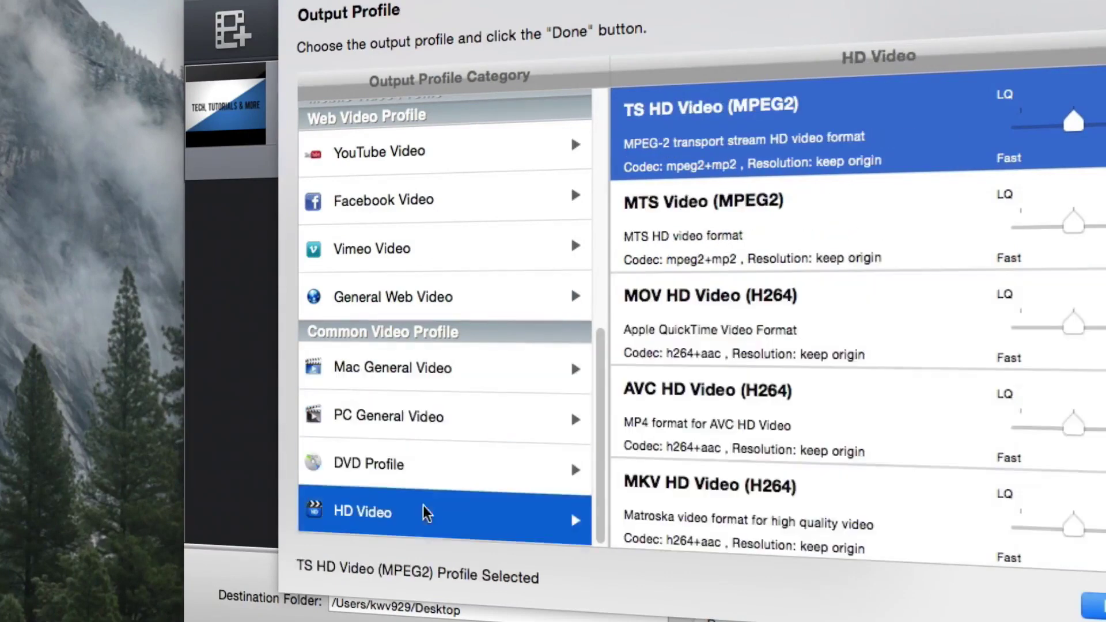
click(420, 389)
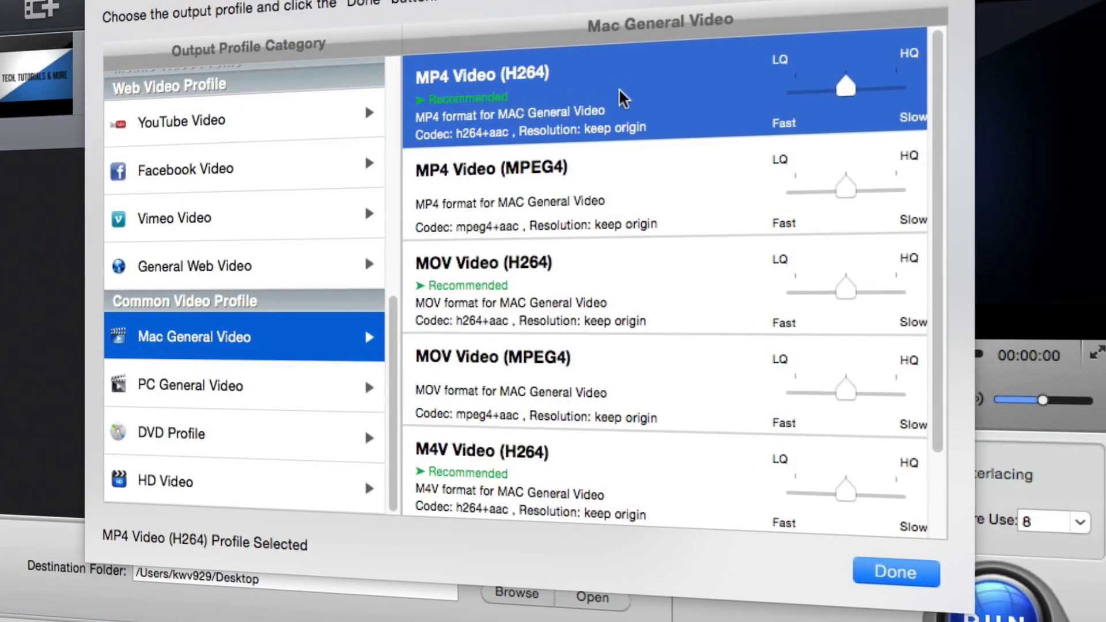
scroll(550, 139, down, 3)
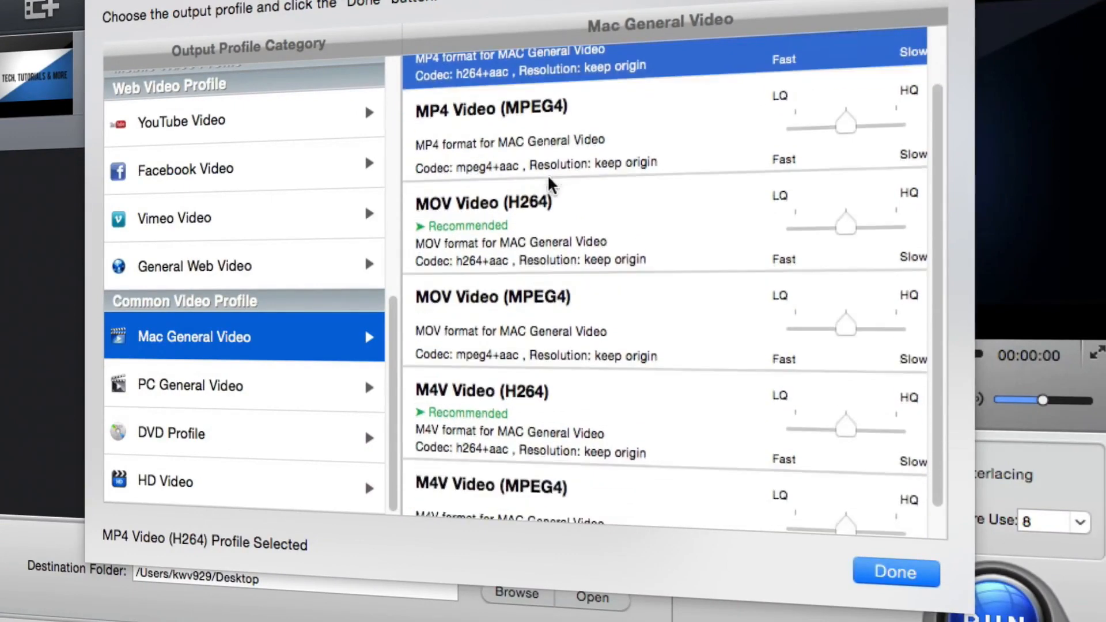
scroll(551, 276, down, 2)
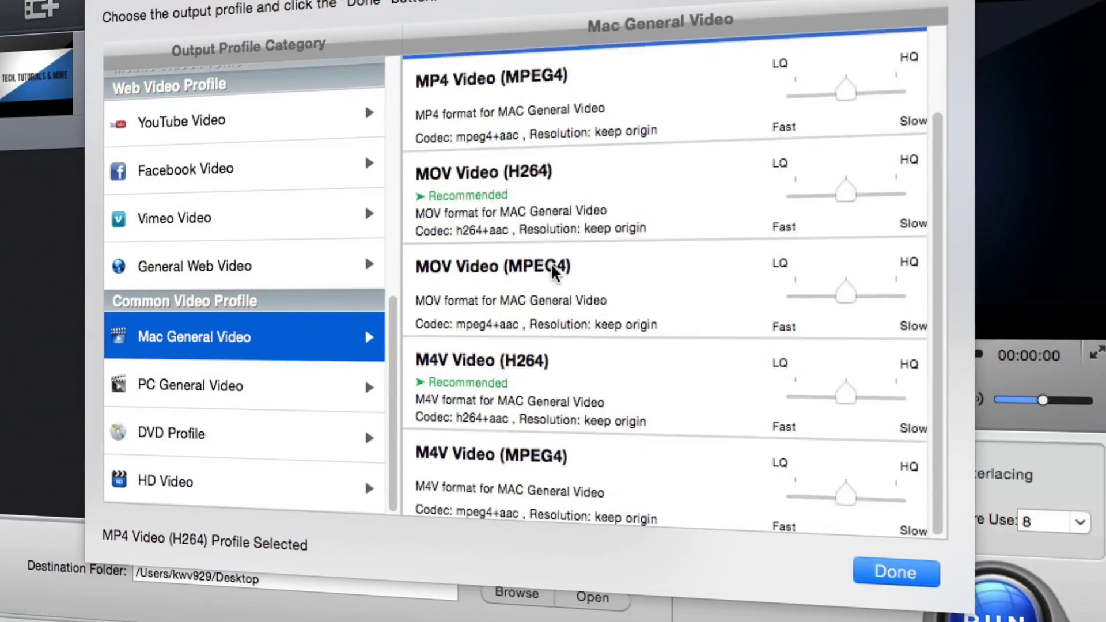
scroll(562, 363, up, 3)
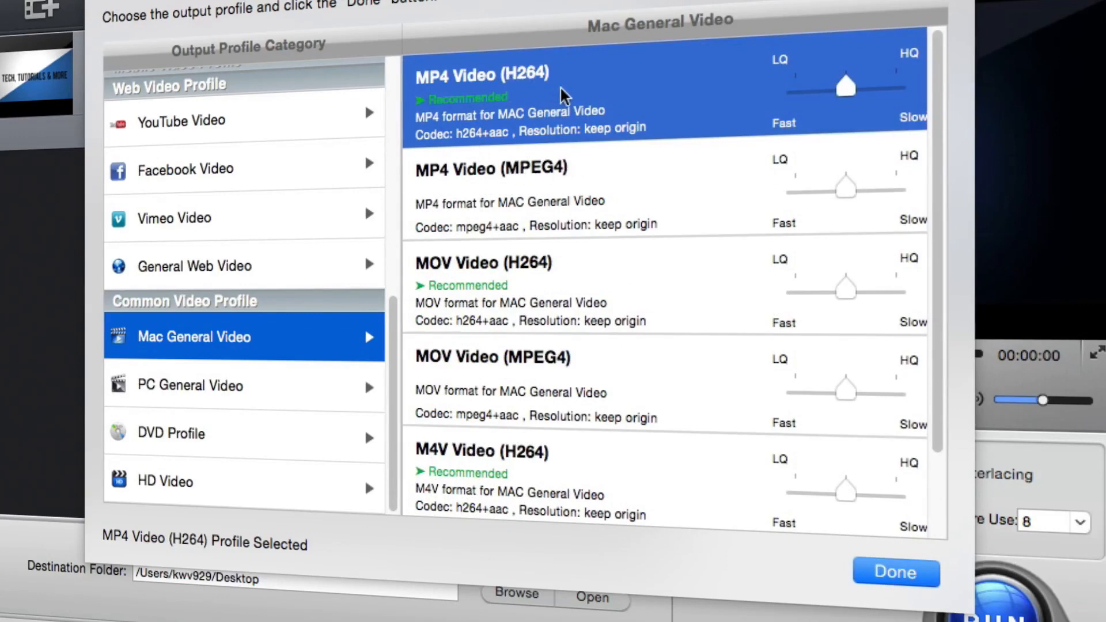
scroll(571, 91, down, 3)
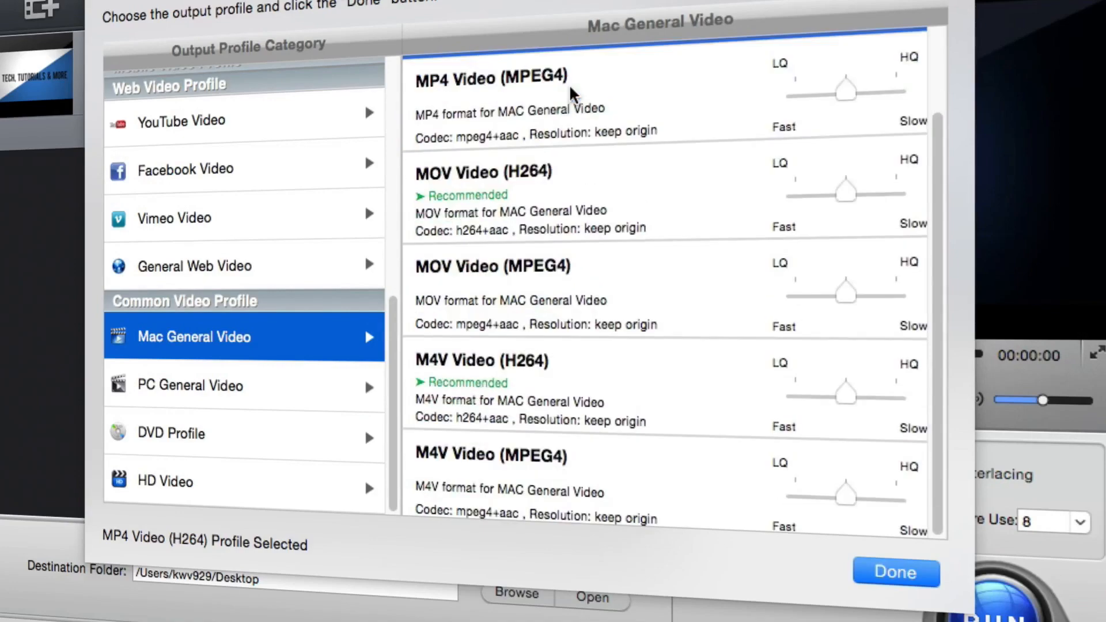
scroll(571, 83, up, 3)
click(896, 572)
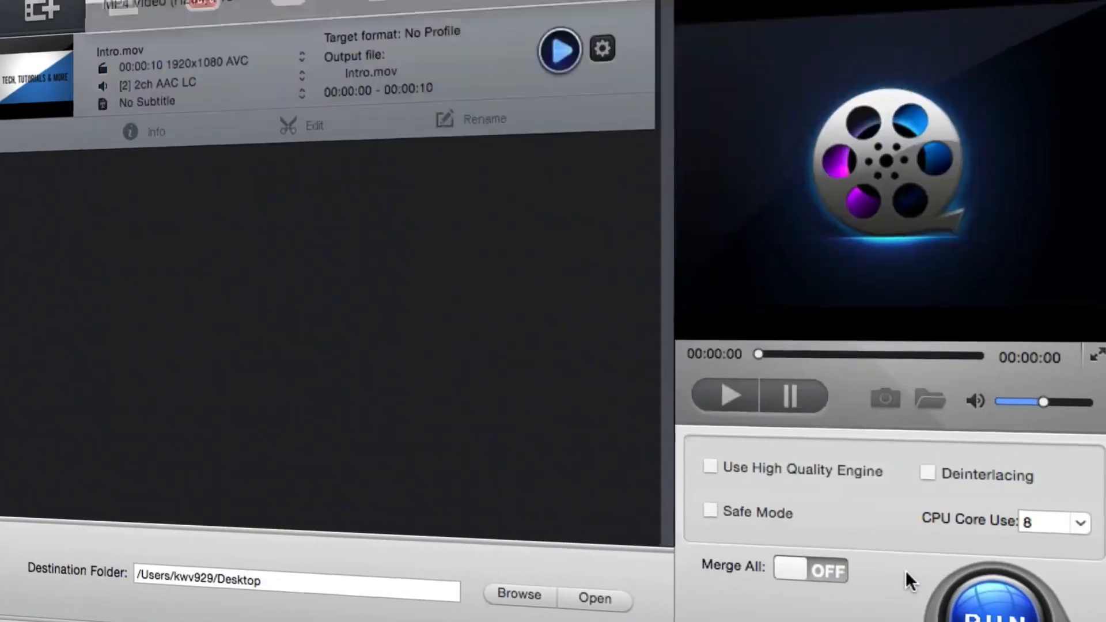
mouse_move(367, 159)
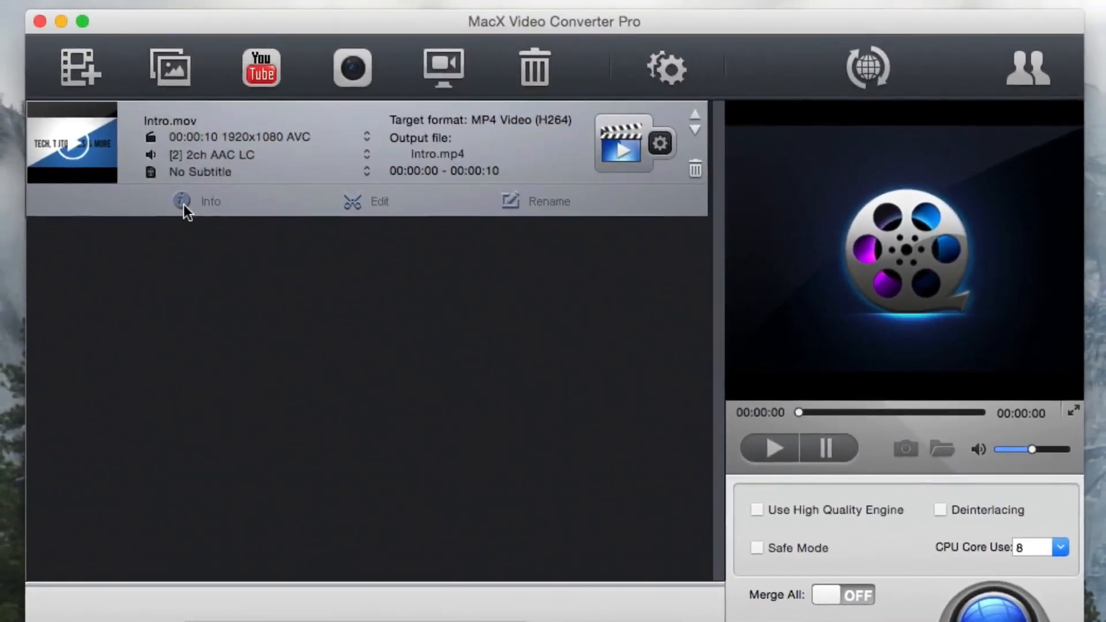
Step: Preview Intro.mov, review and cancel its codec output settings, then bring up its Edit window
click(185, 205)
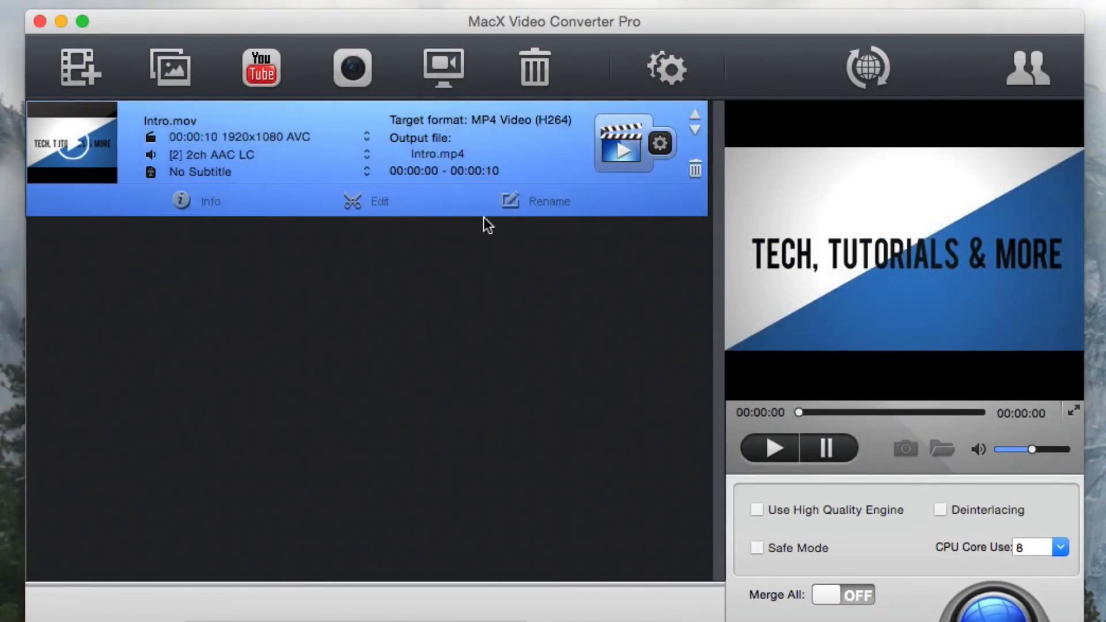
click(657, 144)
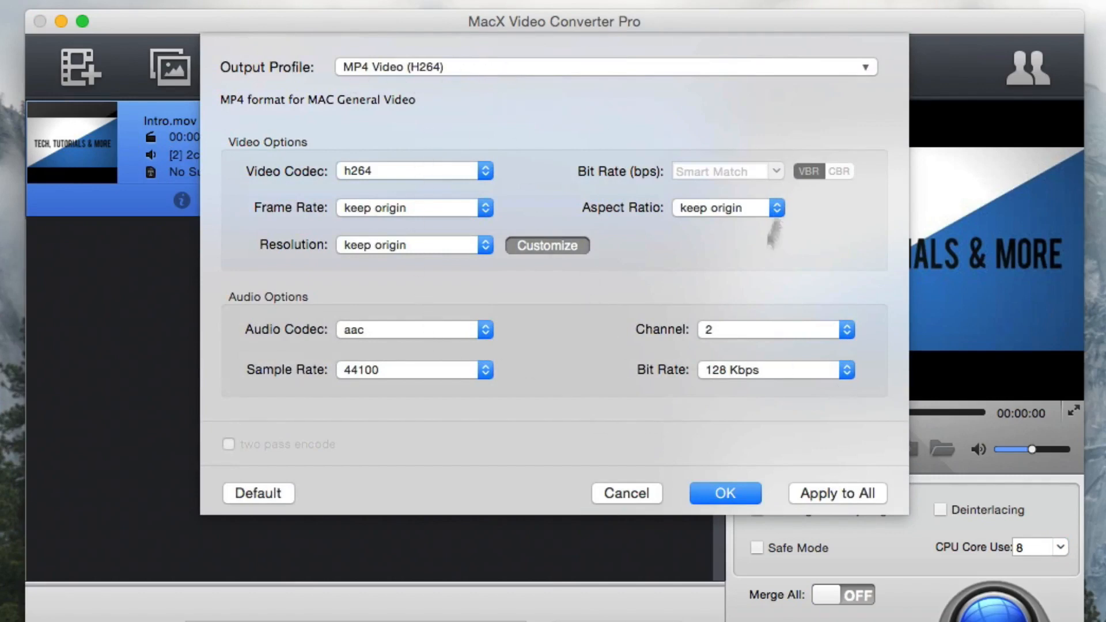
click(639, 491)
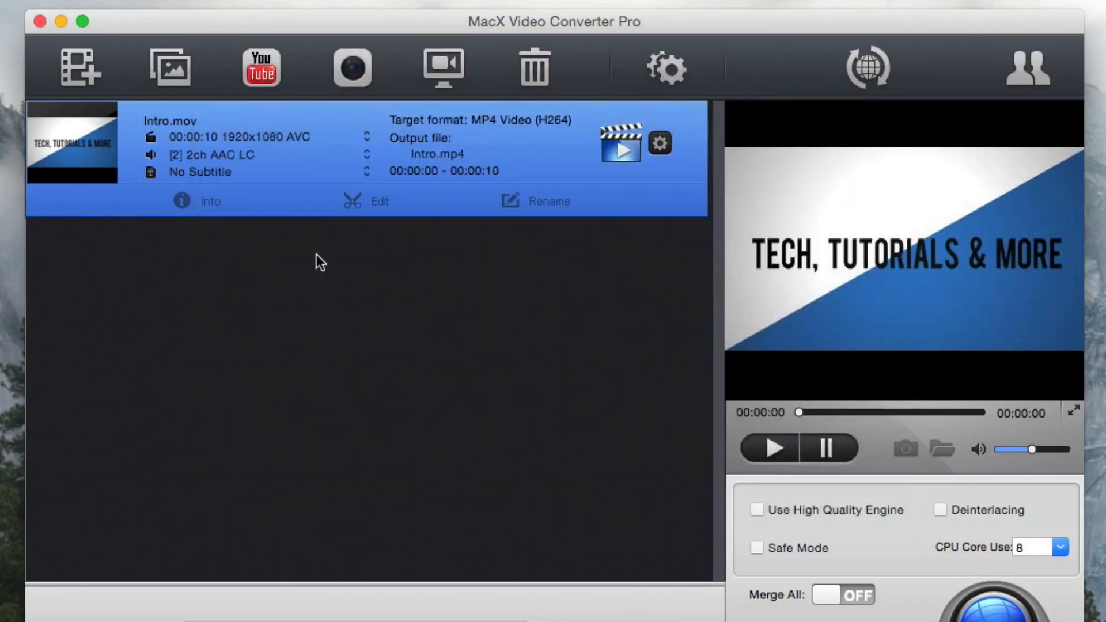
mouse_move(350, 205)
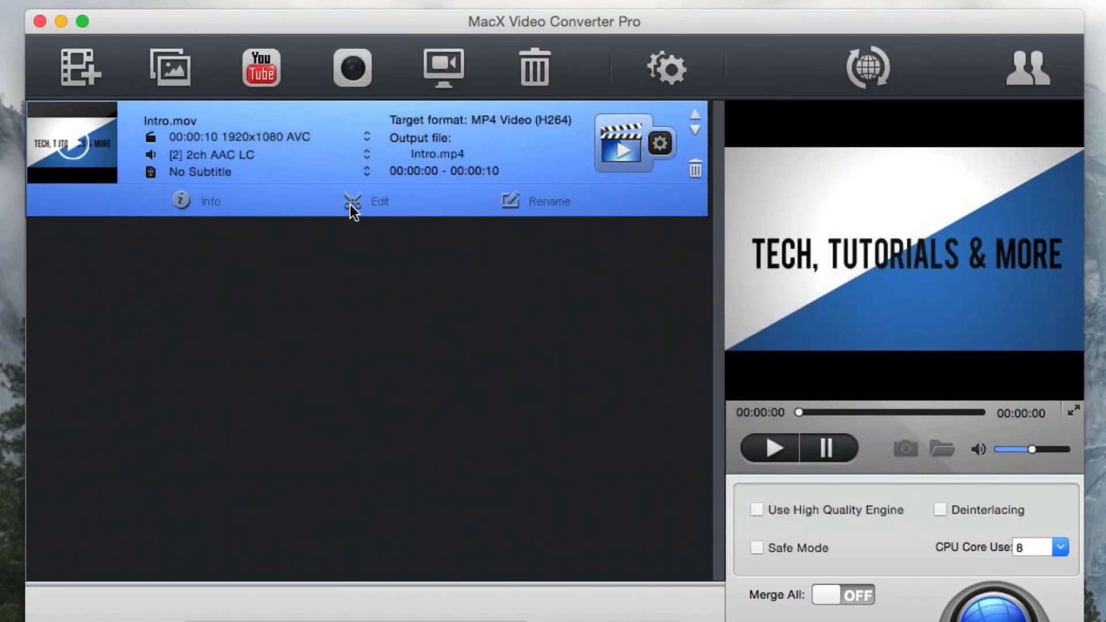
click(351, 203)
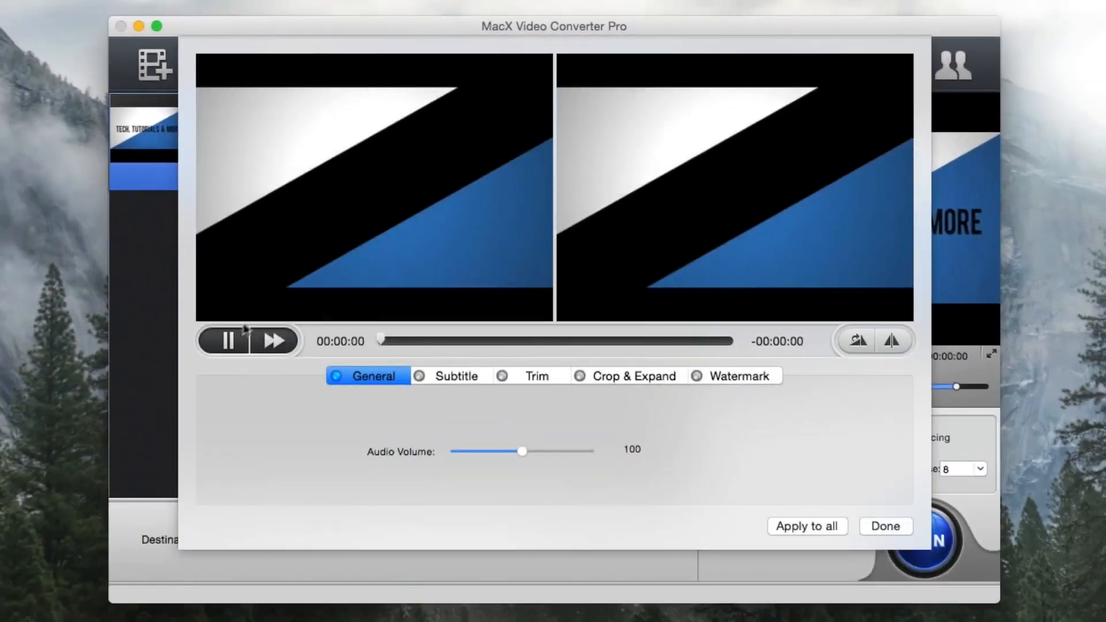
Step: Pause the preview and look through Subtitle, Trim, Crop & Expand, ending on Watermark enabled
click(230, 340)
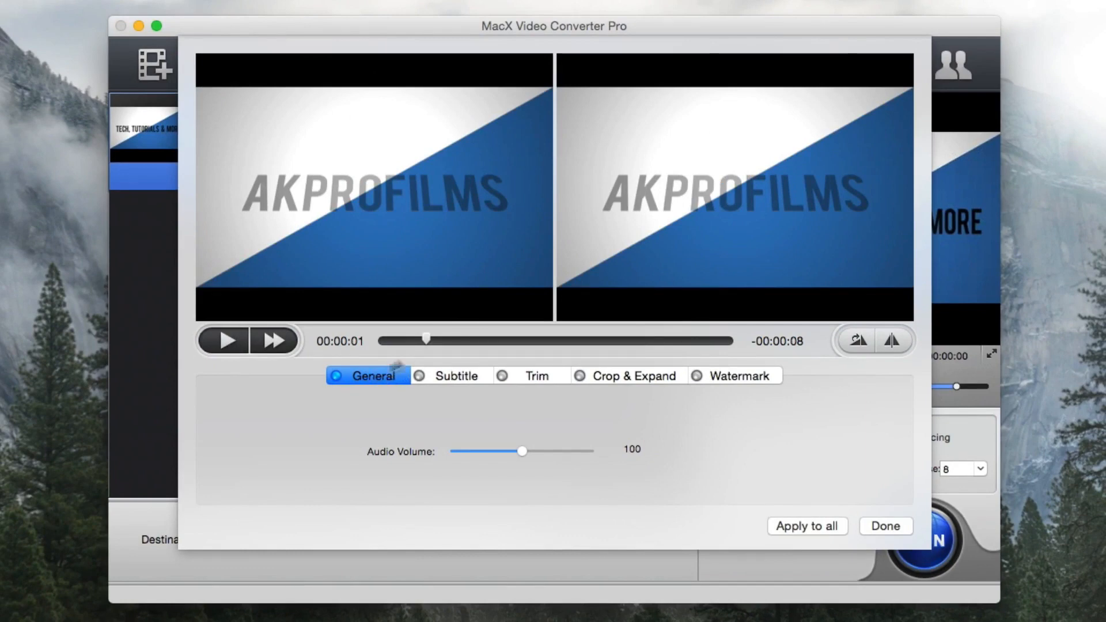
click(461, 374)
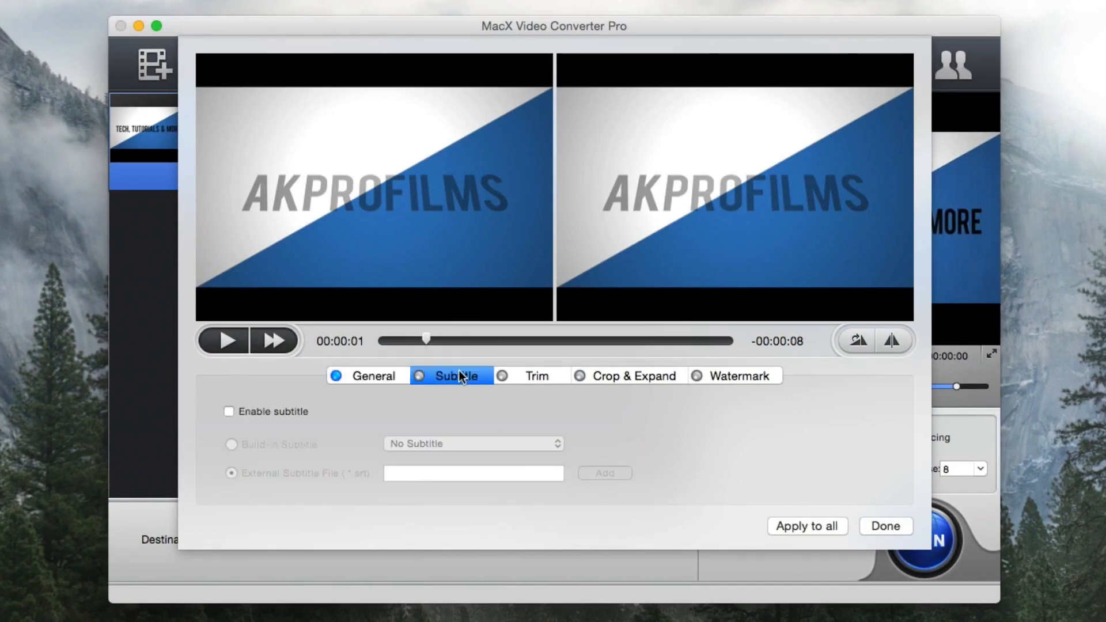
click(516, 379)
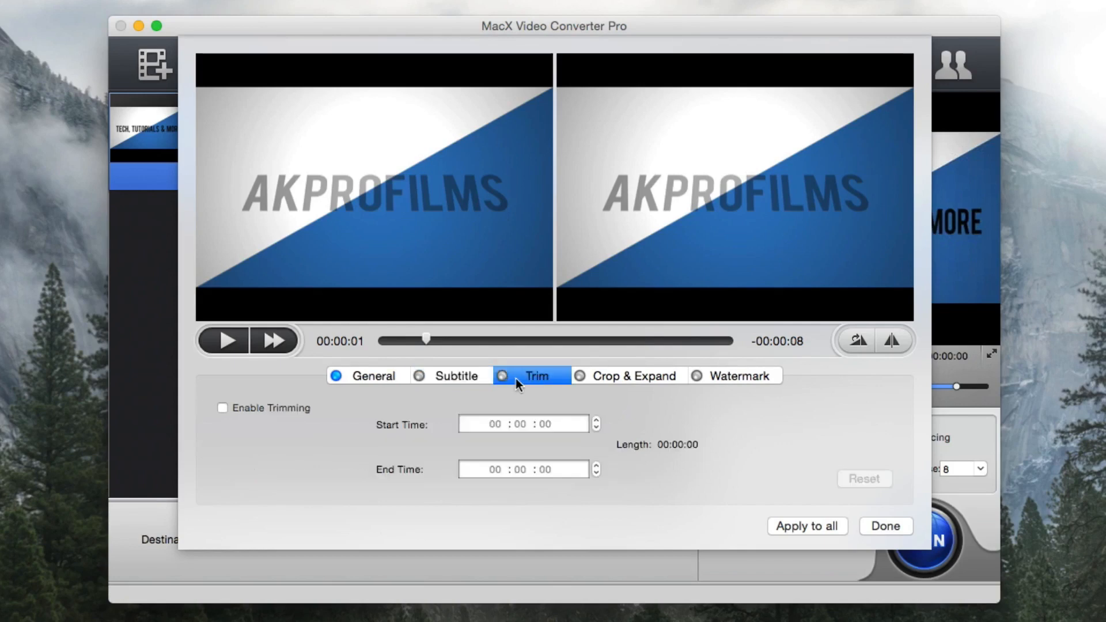
click(604, 378)
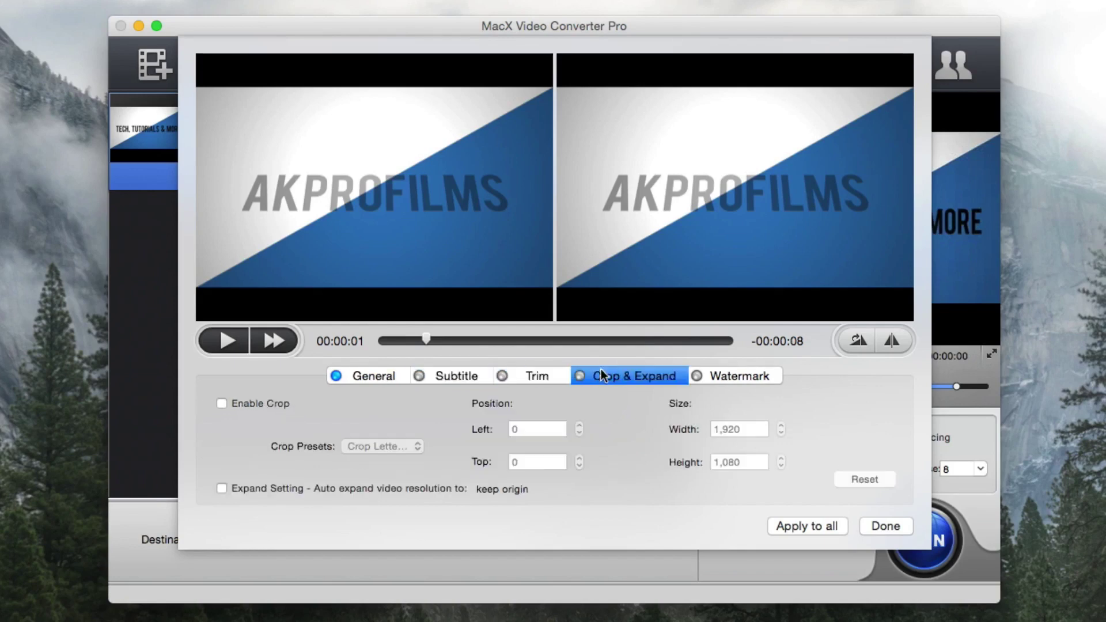
click(730, 379)
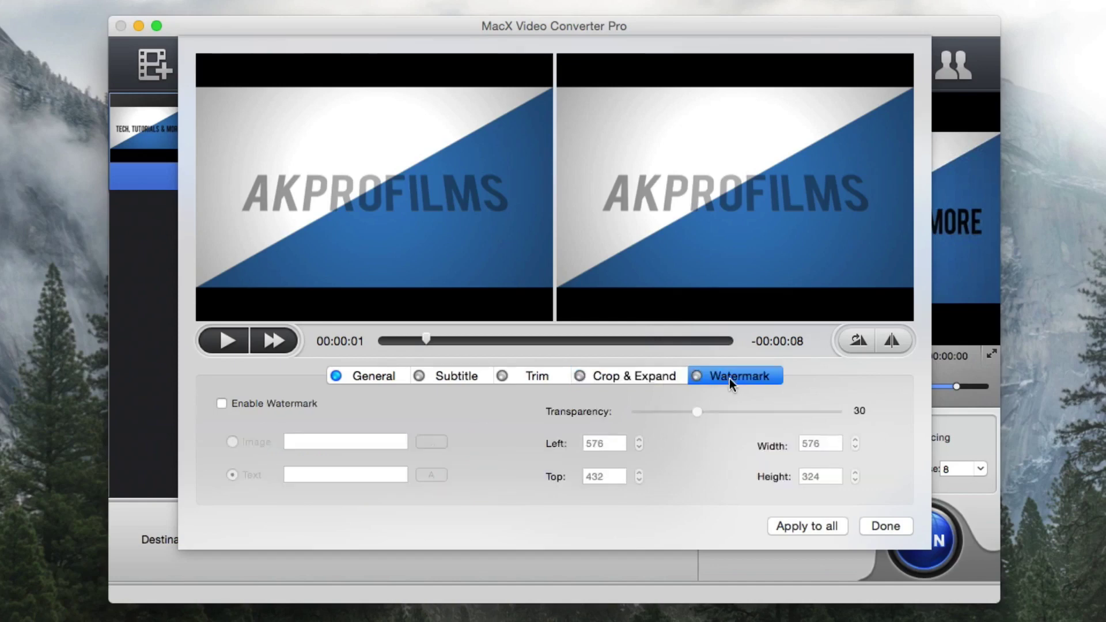
click(257, 403)
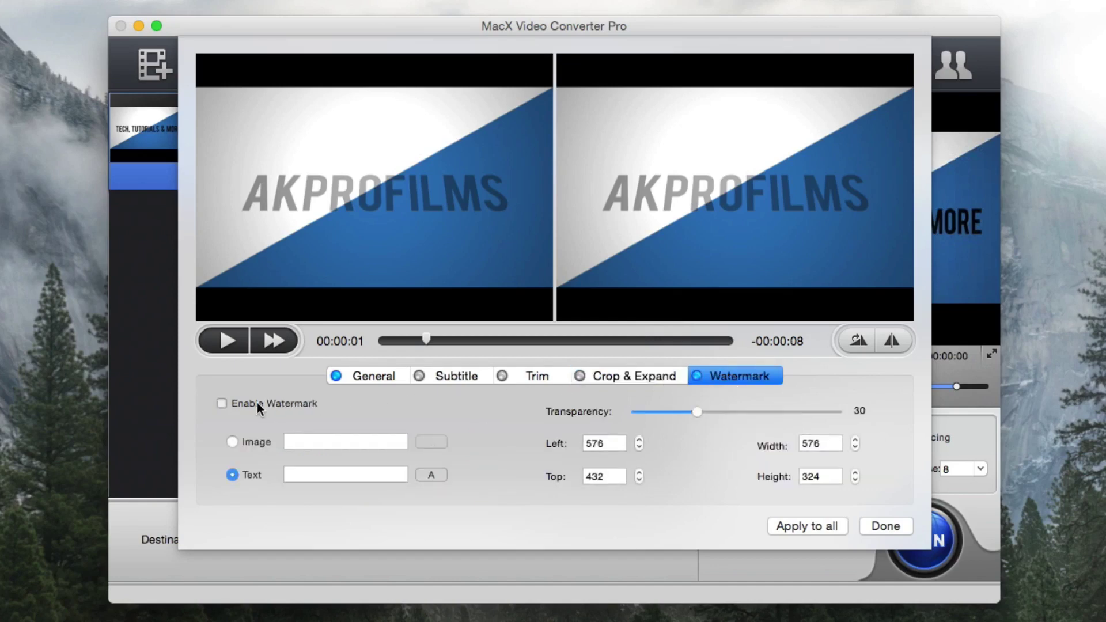
Step: Switch the watermark to an image and load watermark.png as the logo
click(316, 471)
click(251, 443)
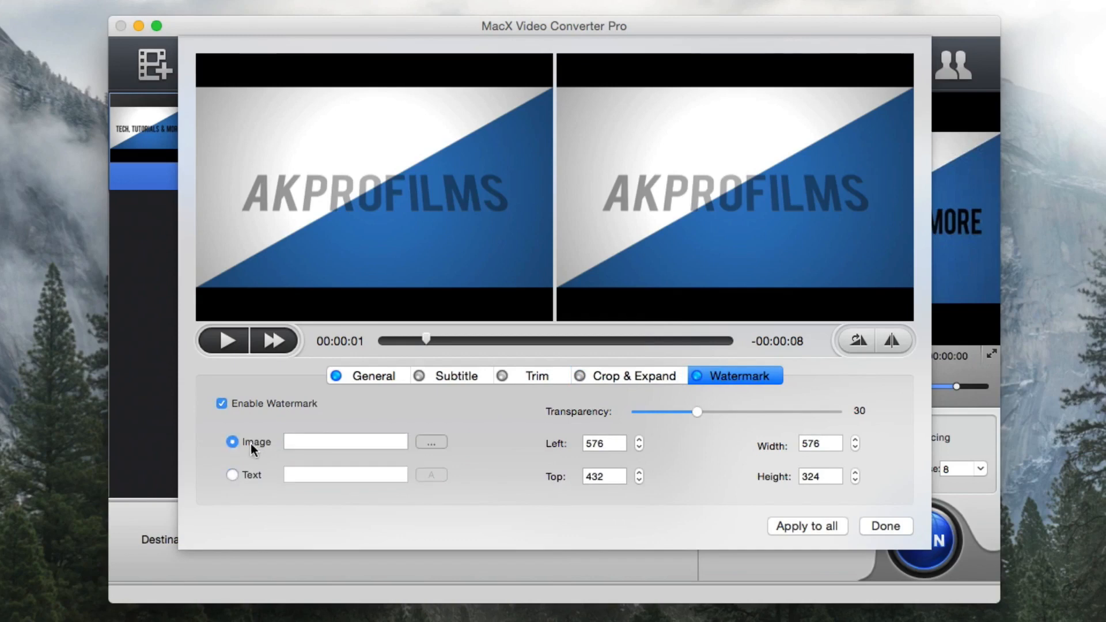
click(430, 443)
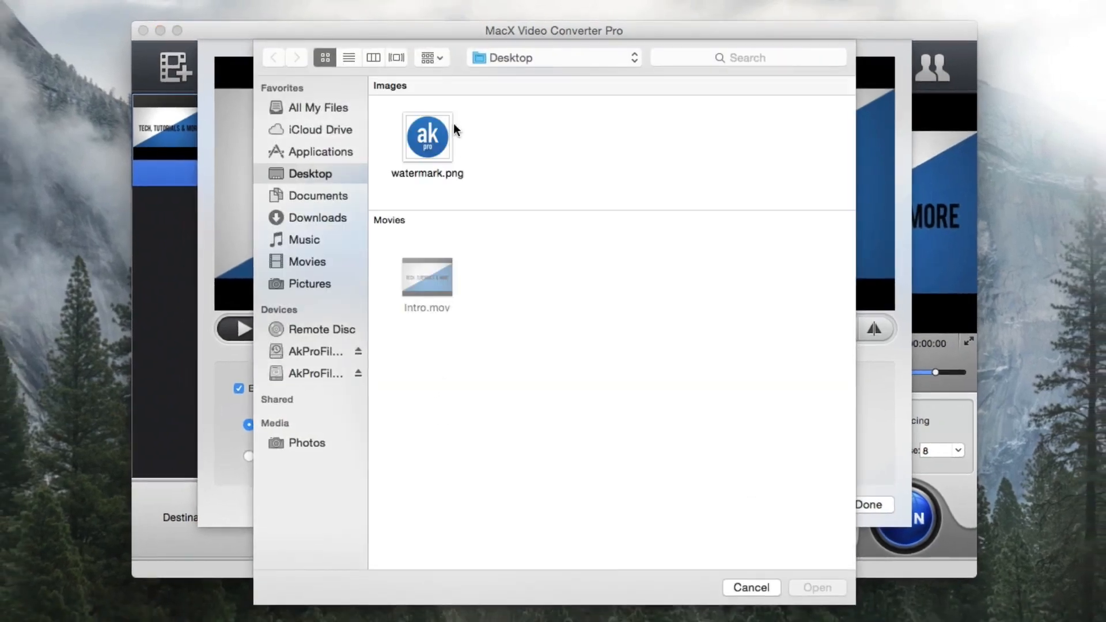
click(436, 139)
double_click(436, 138)
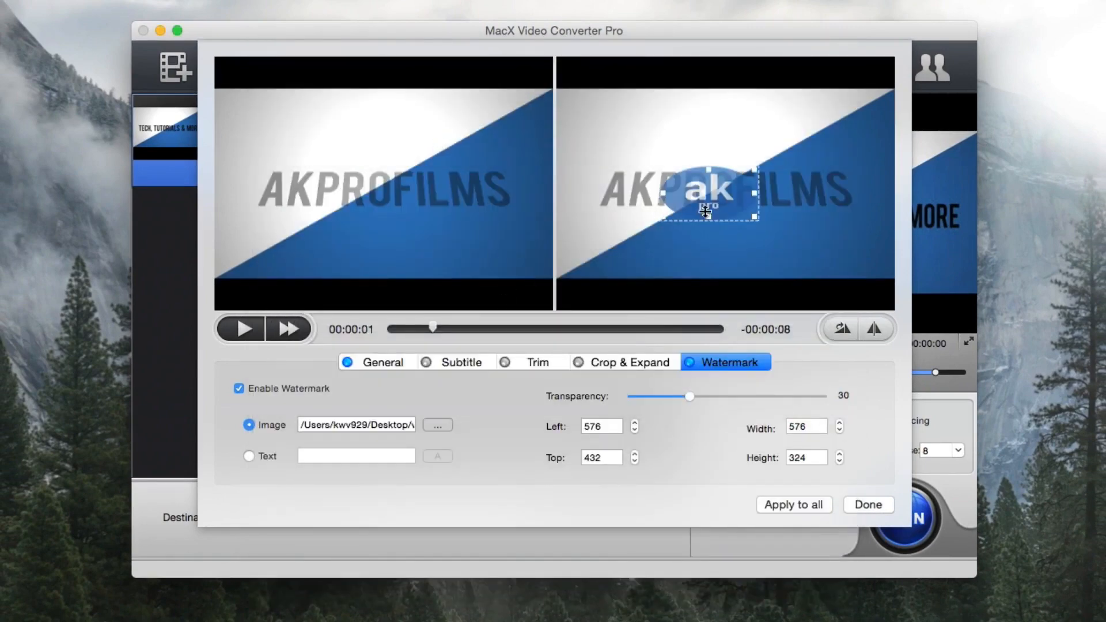
Step: Position the logo over the title at transparency about 58, then disable watermarking and finish editing
mouse_move(706, 214)
mouse_down()
mouse_move(667, 157)
mouse_move(697, 176)
mouse_up()
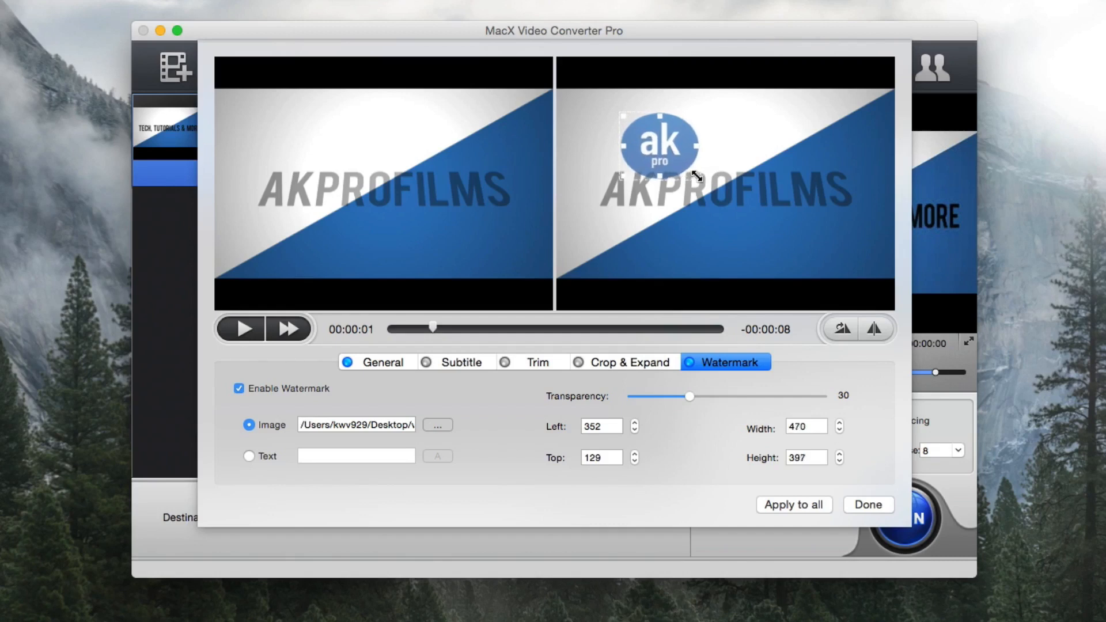
drag(697, 177, 724, 193)
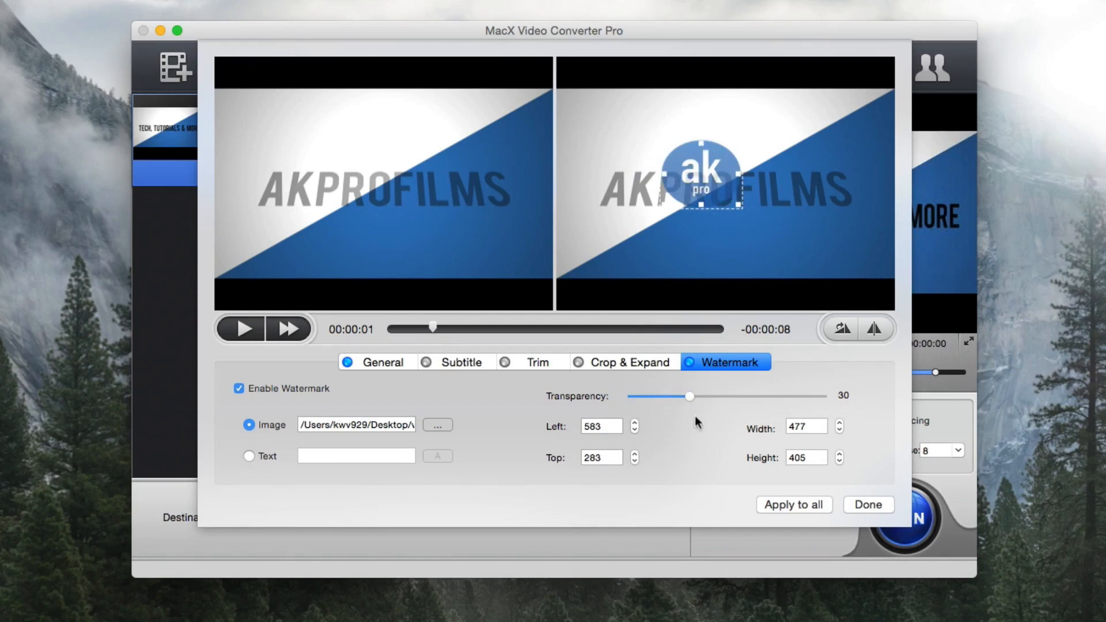
mouse_move(691, 395)
mouse_down()
mouse_move(675, 396)
mouse_move(829, 399)
mouse_move(744, 392)
mouse_up()
click(239, 389)
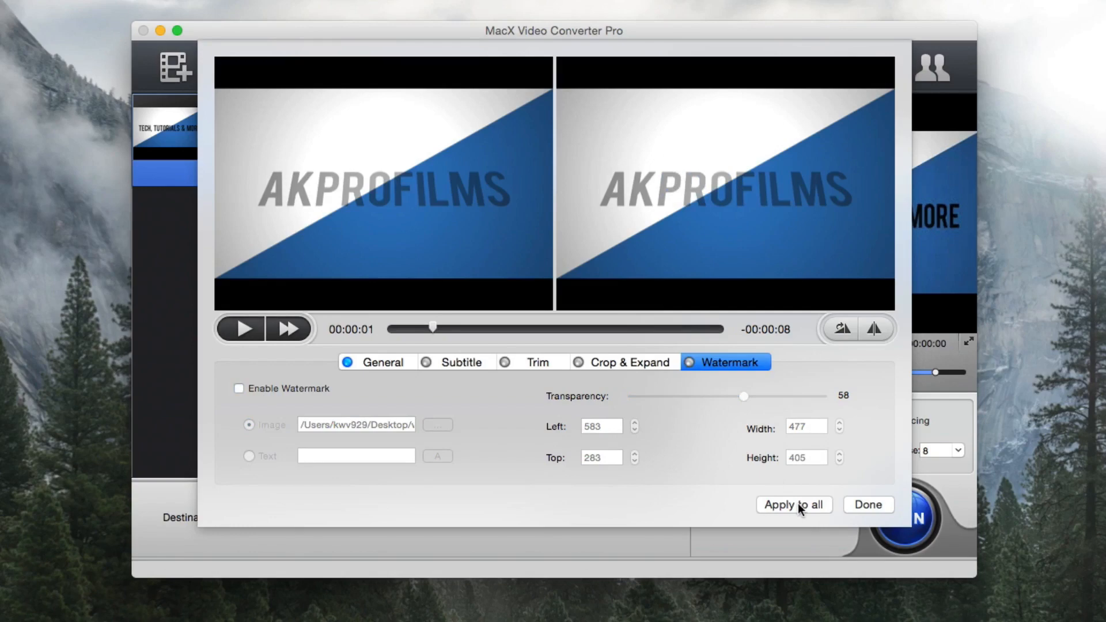
click(868, 504)
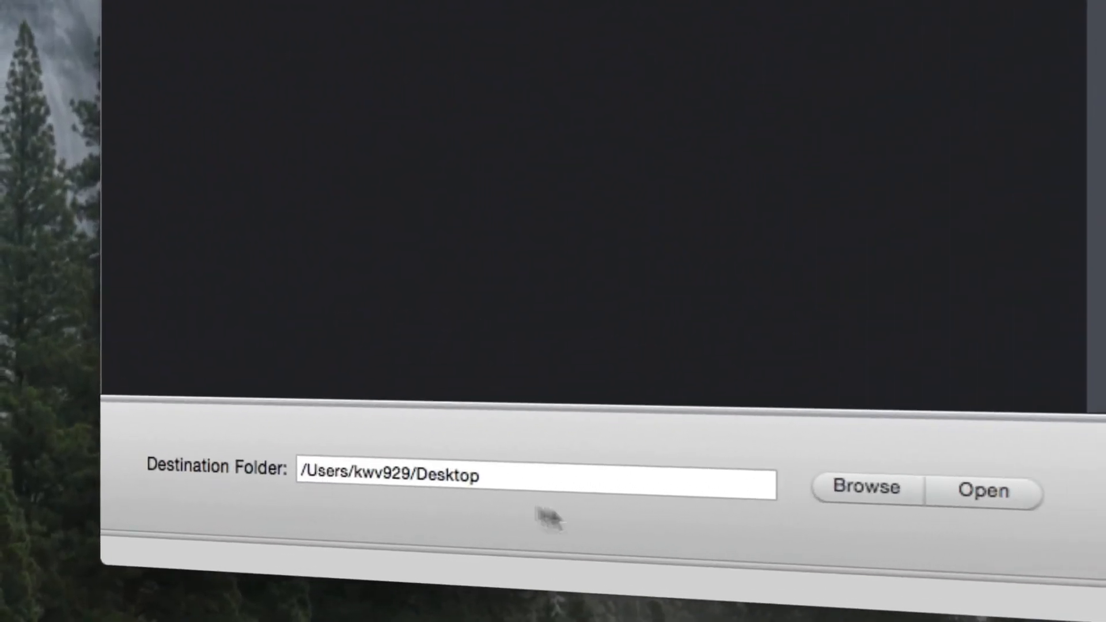
Step: Check the Destination Folder path points to the Desktop before running the conversion
drag(537, 489, 302, 472)
click(511, 475)
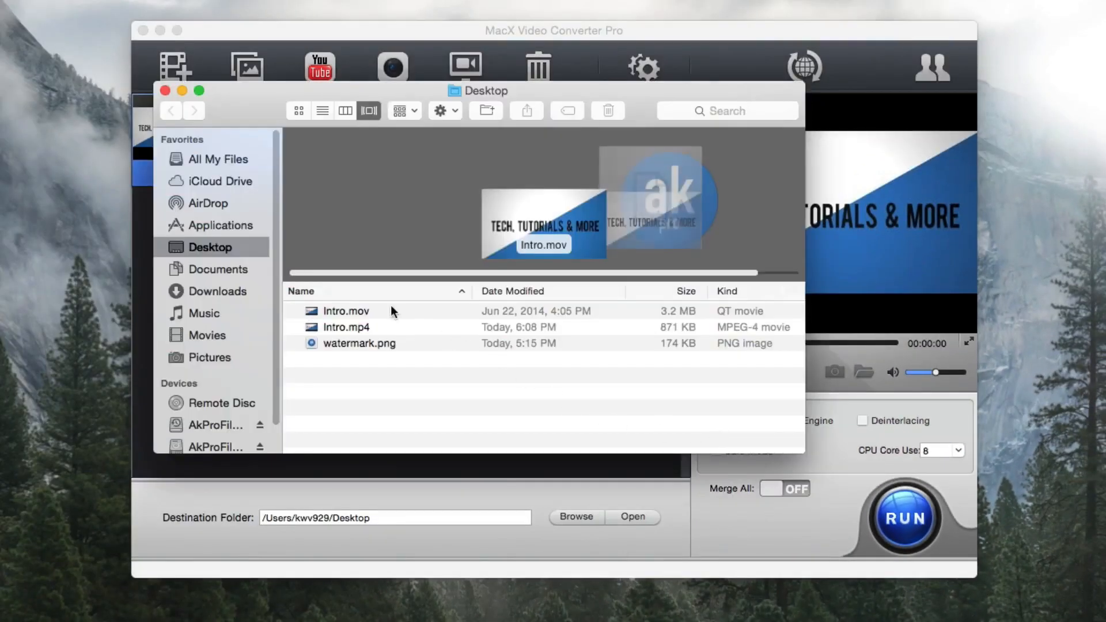
Step: Preview Intro.mp4 against the original Intro.mov in Finder, then close the Desktop window
click(386, 326)
click(388, 314)
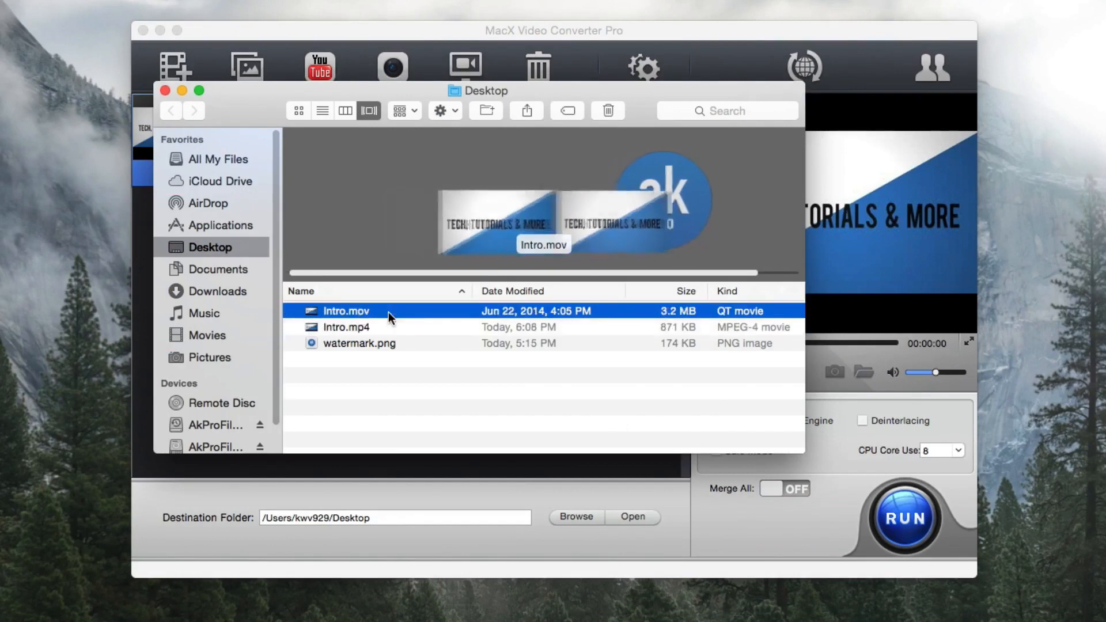
click(389, 326)
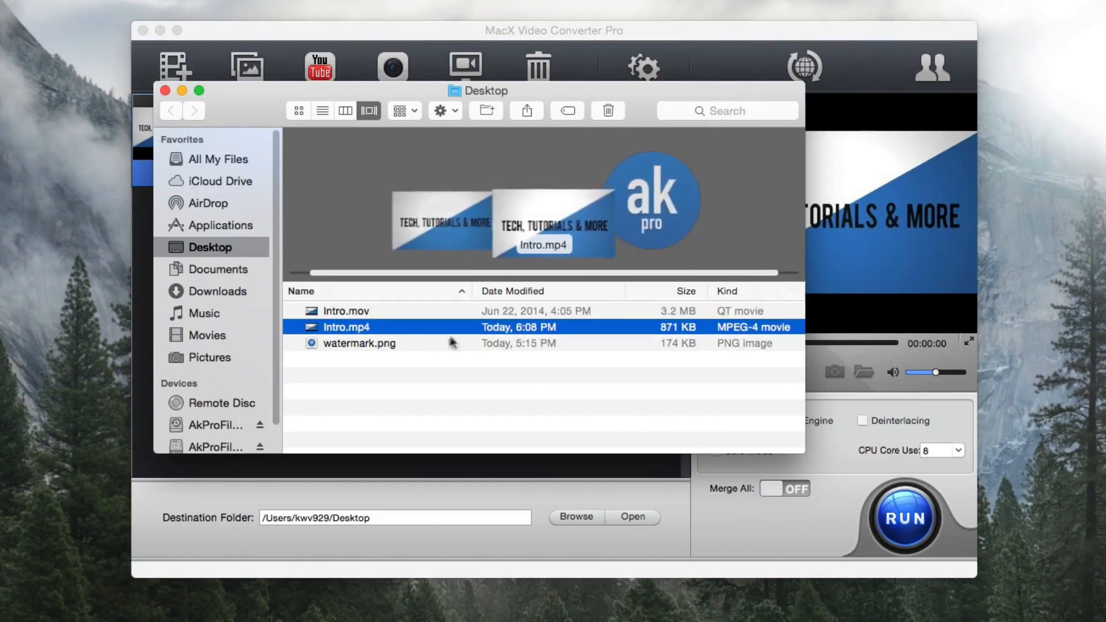
click(165, 90)
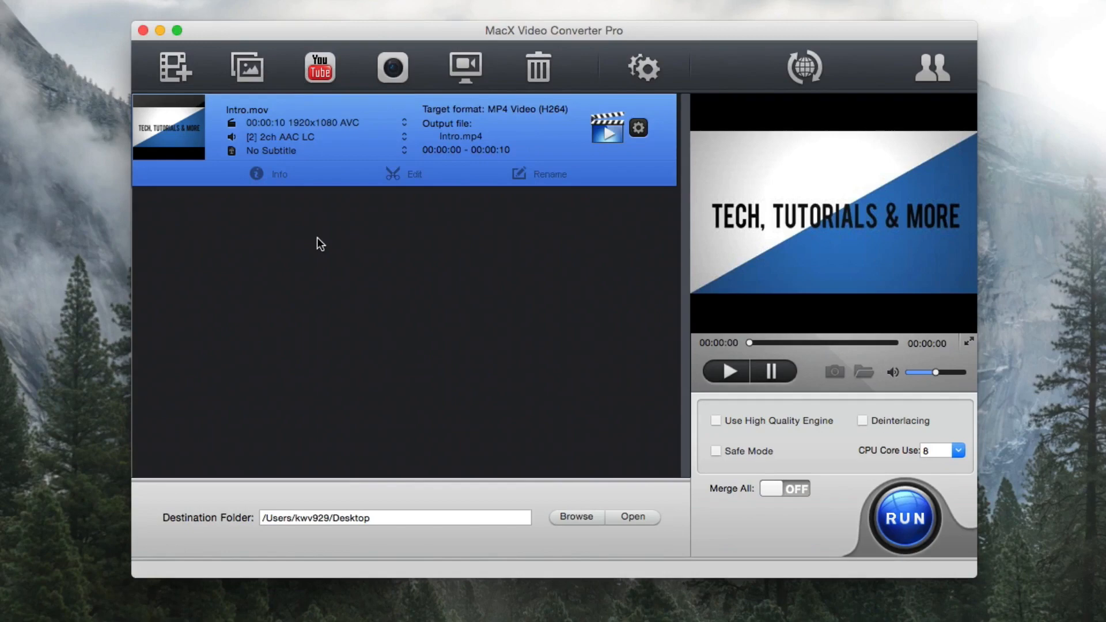
click(311, 74)
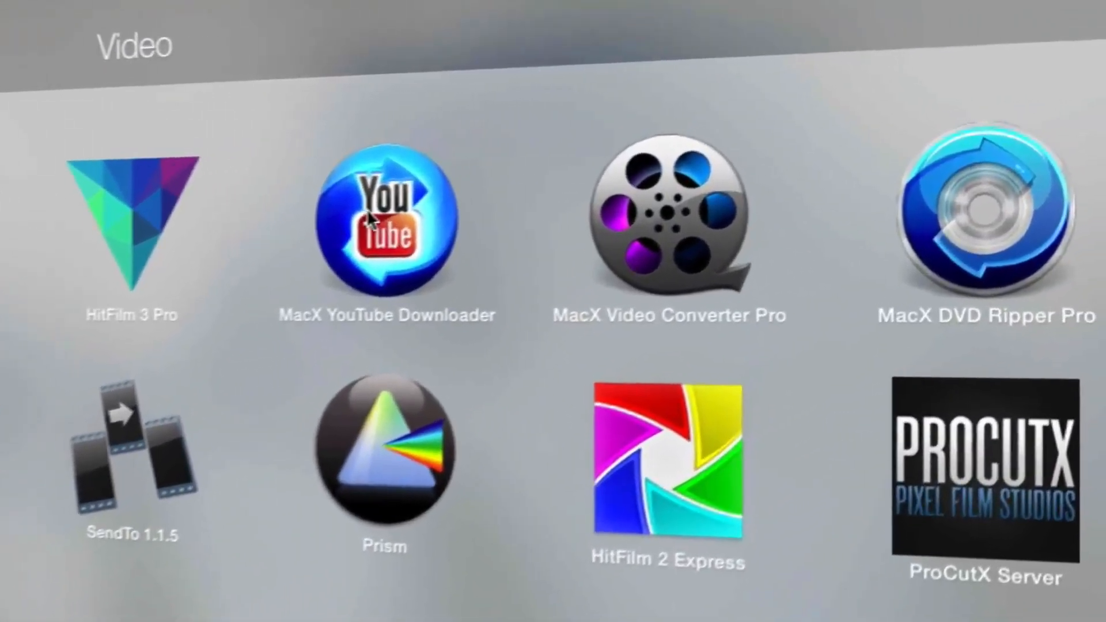
click(350, 213)
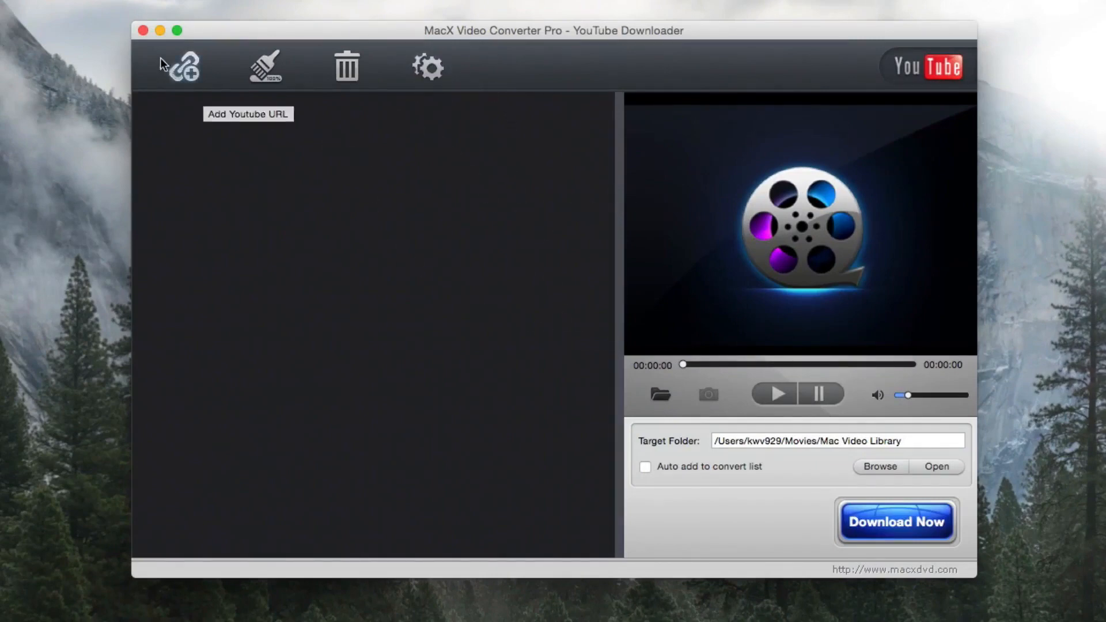
click(178, 73)
click(338, 123)
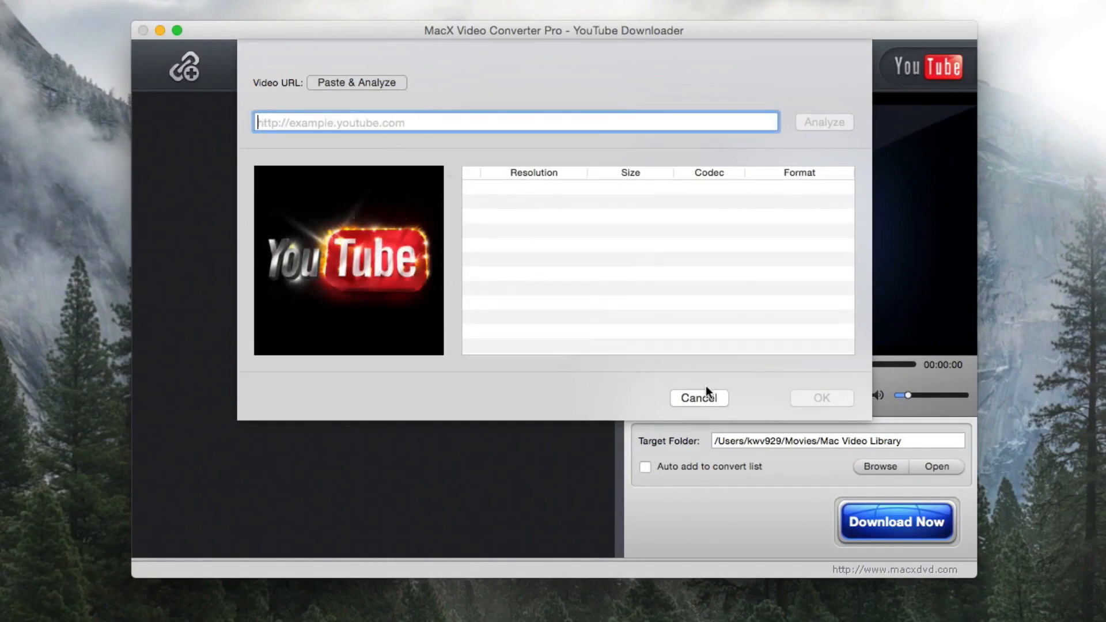
click(693, 395)
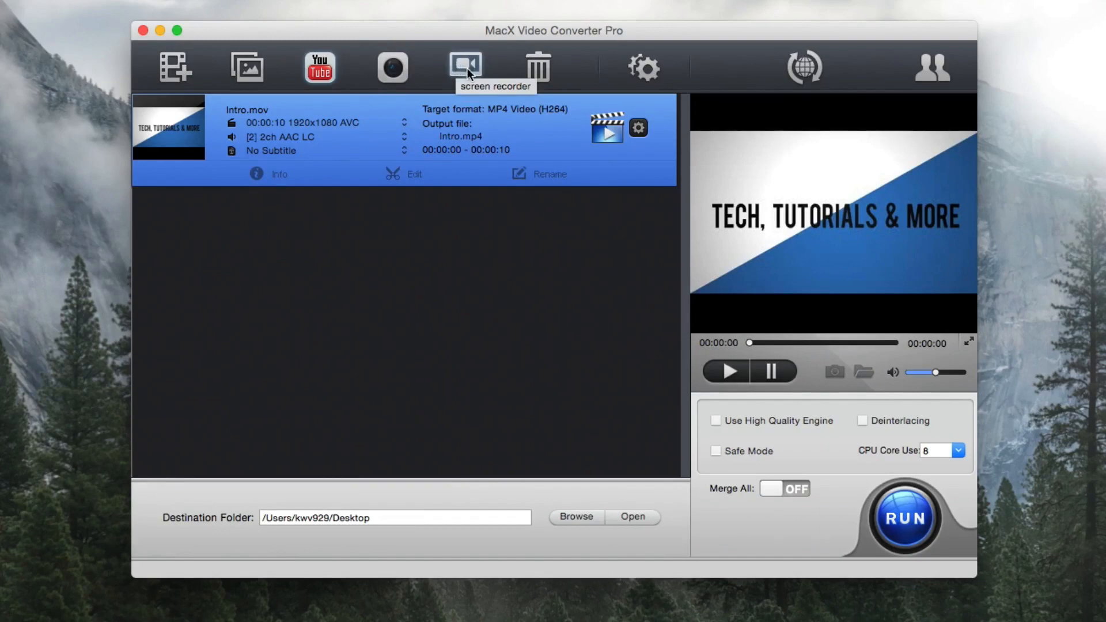
click(468, 68)
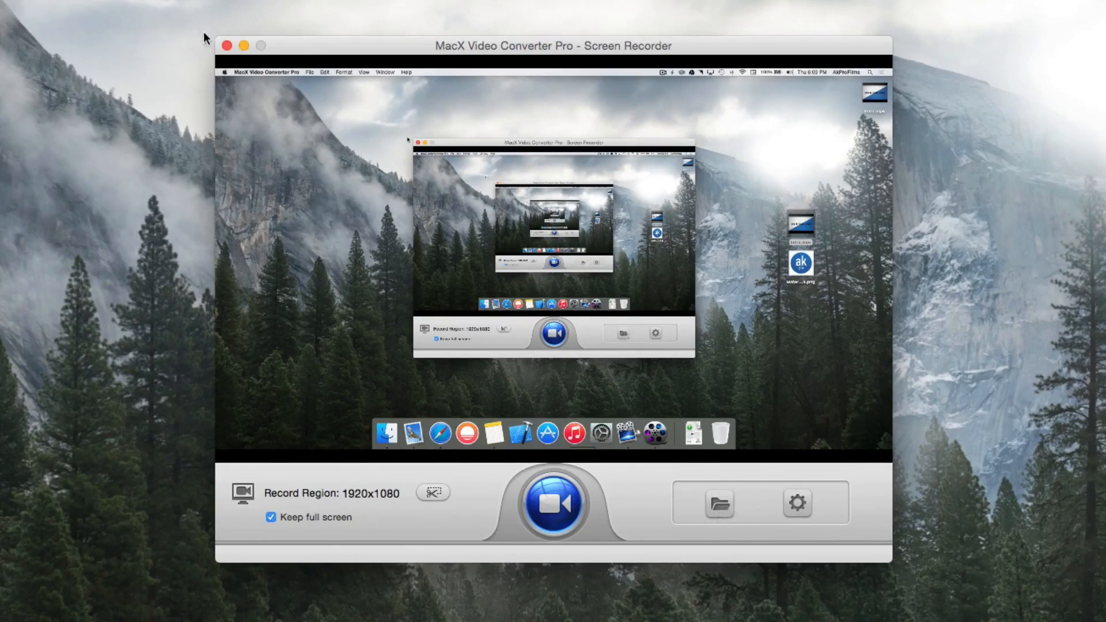
click(227, 45)
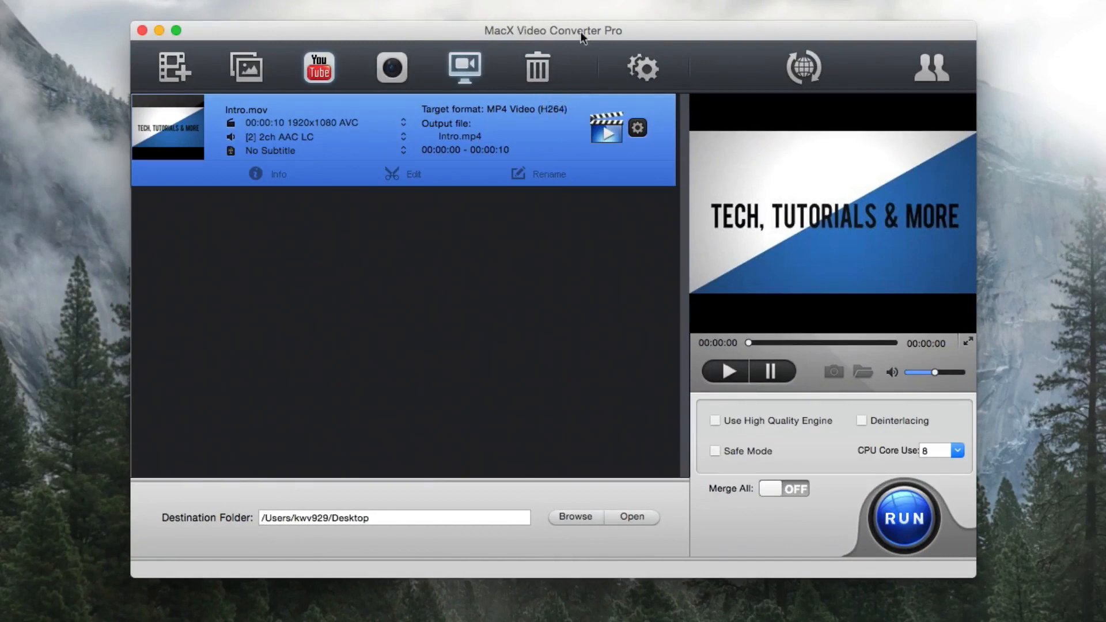
Step: Clear every clip from the conversion list with the toolbar trash icon
click(537, 67)
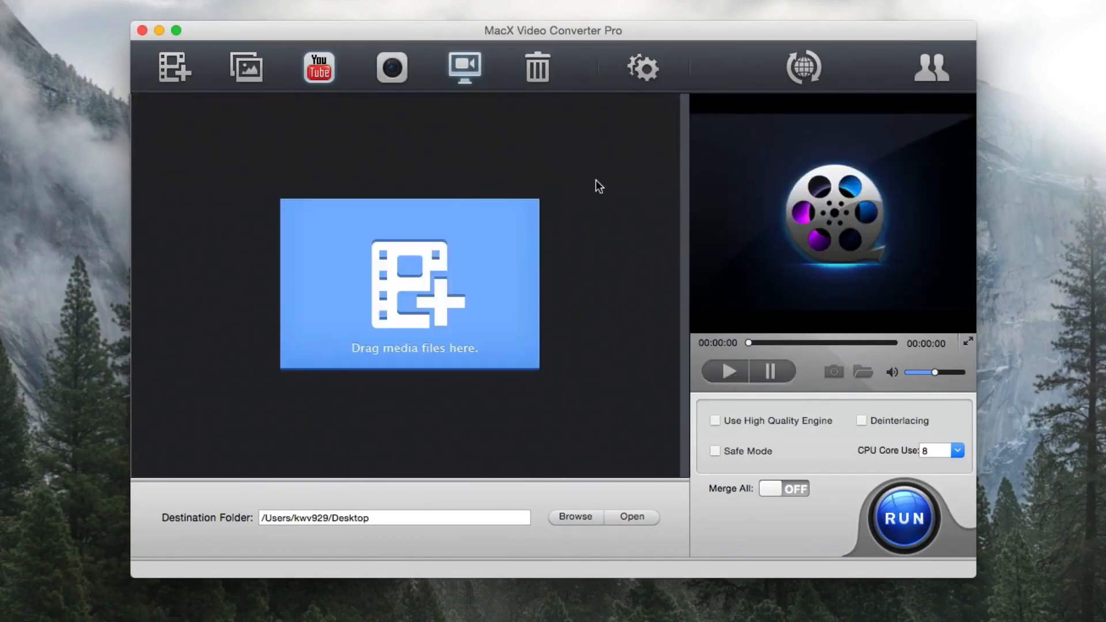